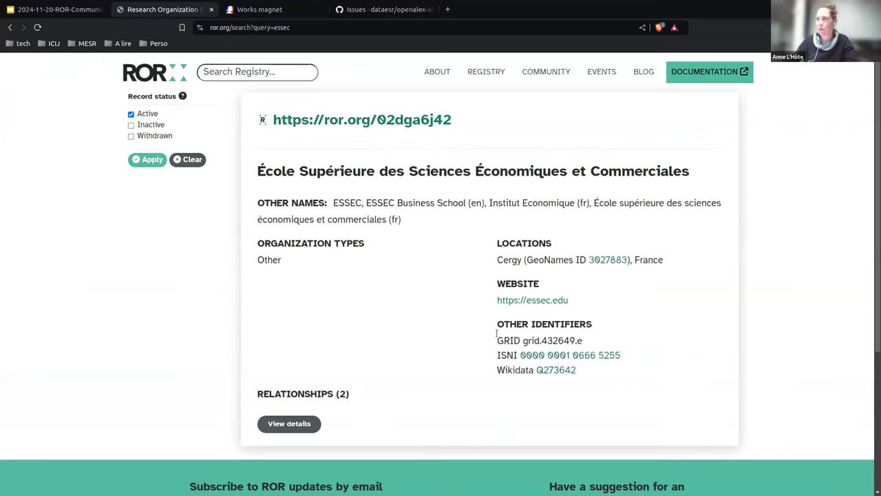
Step: Copy the ROR link of the École Supérieure des Sciences Économiques et Commerciales and open its full record
{"action": "left_click_drag", "start_coordinate": [477, 130], "coordinate": [274, 132]}
{"action": "key", "text": "ctrl+c"}
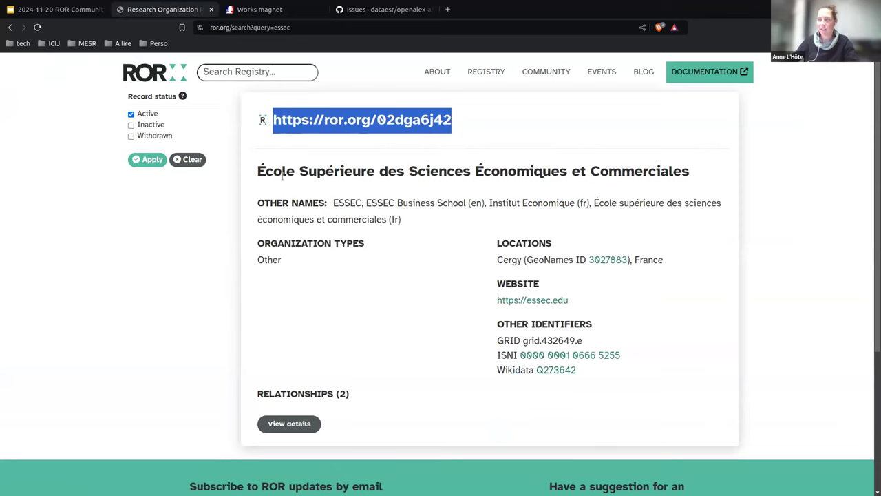
{"action": "left_click", "coordinate": [361, 122]}
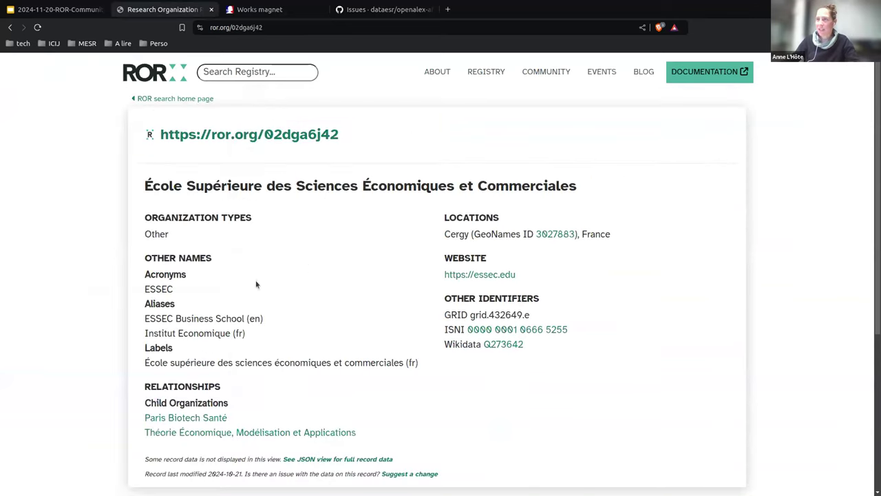
Step: Review the record's acronym, aliases and child organizations
{"action": "double_click", "coordinate": [154, 289]}
{"action": "left_click_drag", "start_coordinate": [150, 319], "coordinate": [170, 335]}
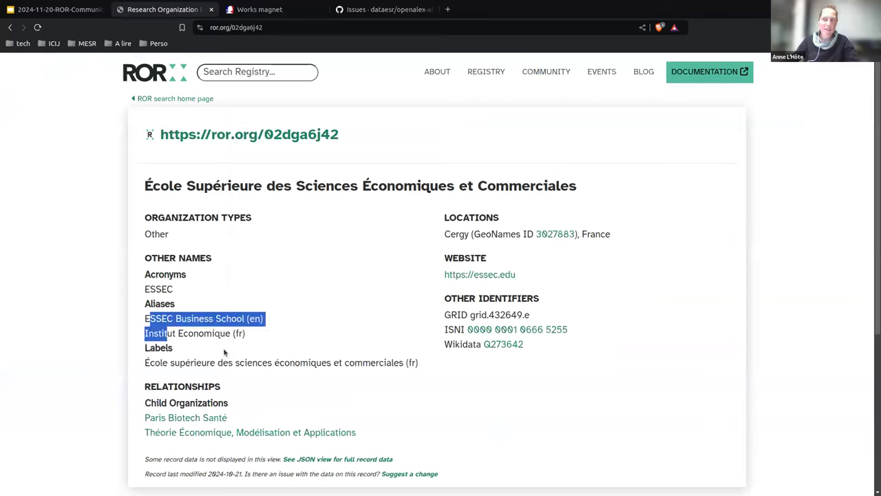
{"action": "left_click", "coordinate": [284, 391]}
{"action": "left_click_drag", "start_coordinate": [144, 406], "coordinate": [387, 434]}
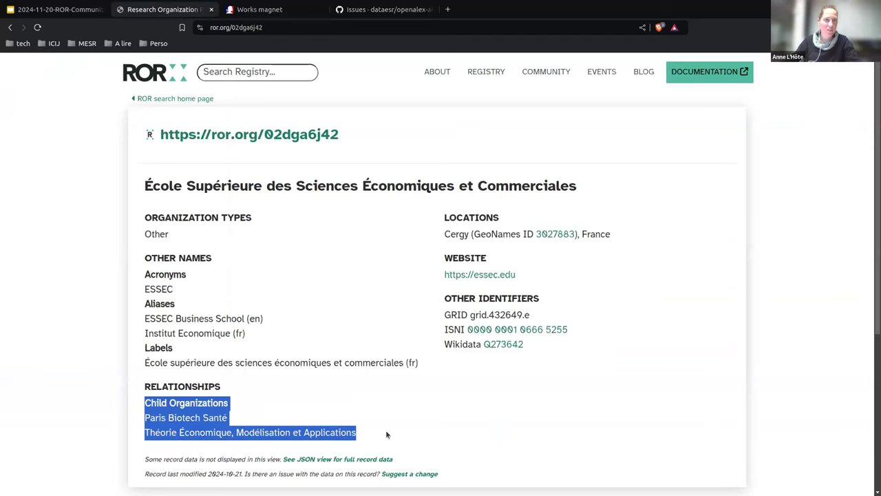
{"action": "left_click", "coordinate": [260, 8]}
{"action": "key", "text": "ctrl+v"}
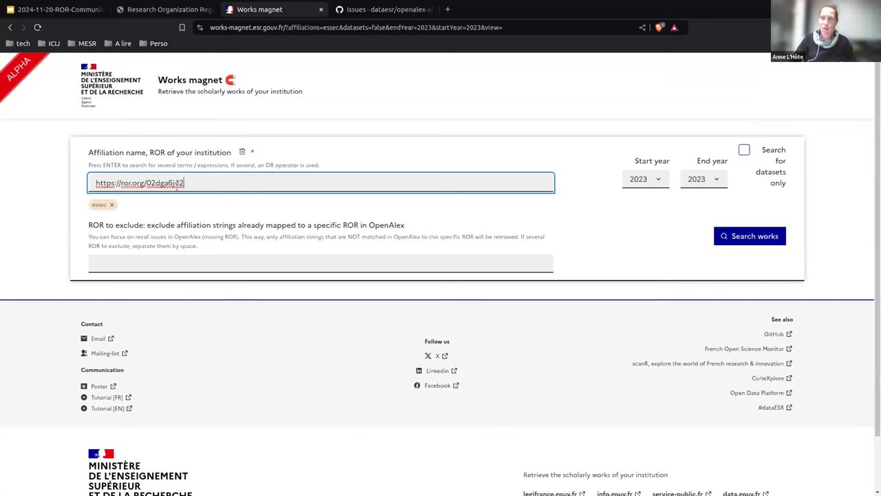
{"action": "key", "text": "Return"}
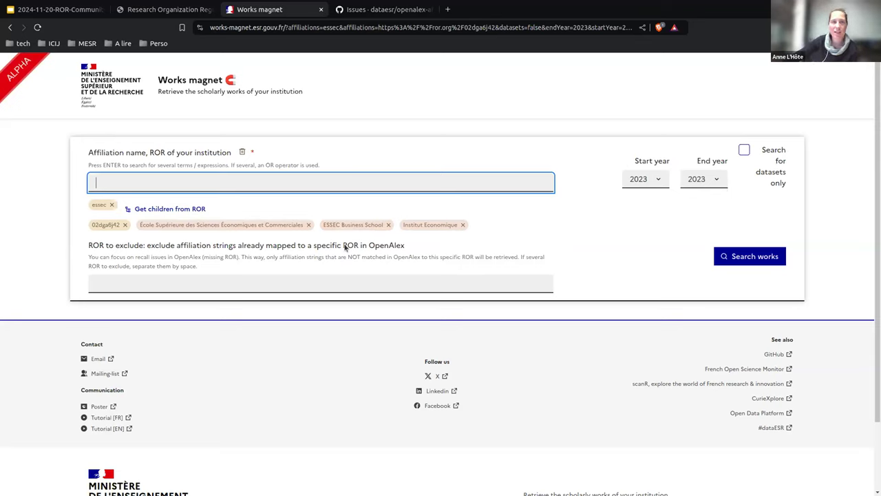
{"action": "left_click", "coordinate": [188, 212]}
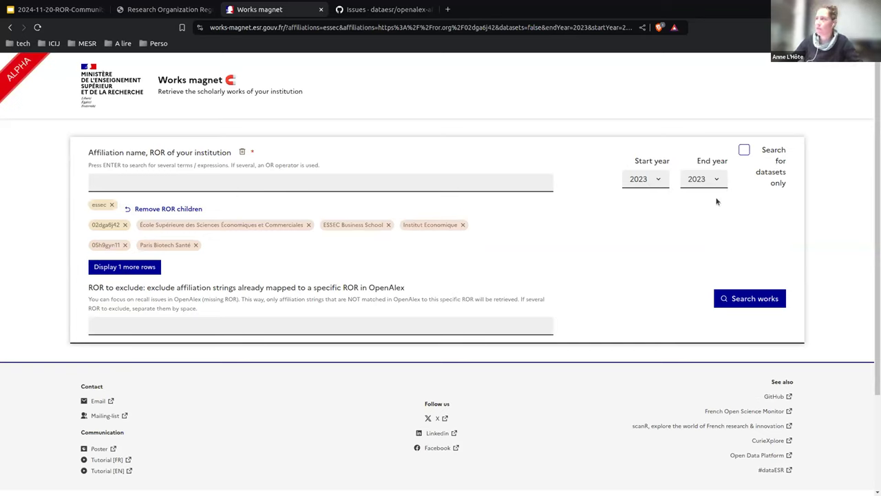
{"action": "left_click", "coordinate": [119, 328]}
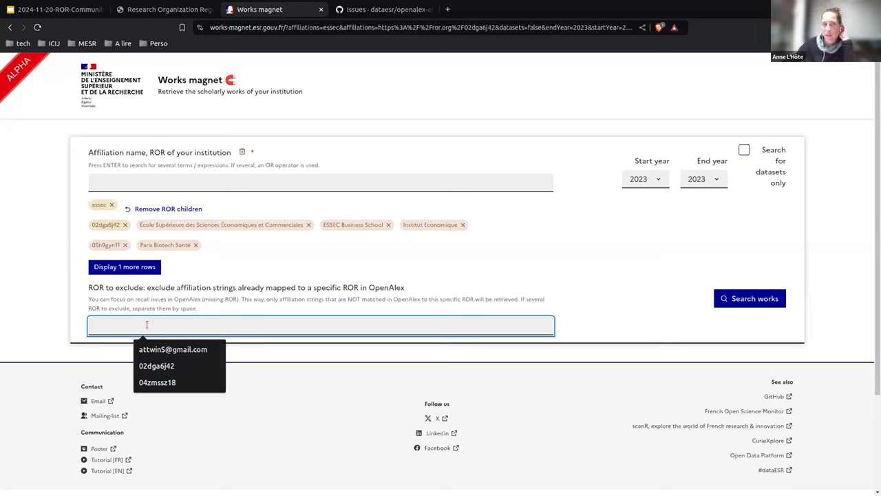
{"action": "left_click", "coordinate": [100, 308]}
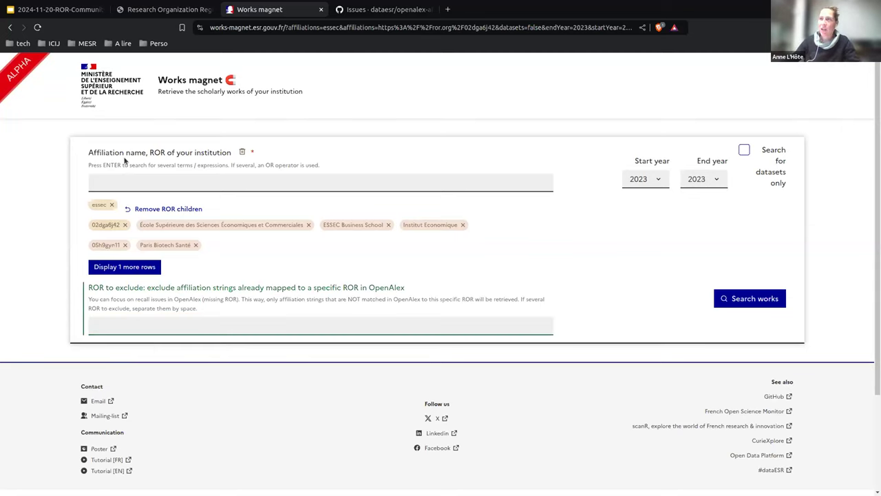
Step: Reset the search form, add essec as the only affiliation and search for its 2023 works
{"action": "left_click", "coordinate": [173, 96]}
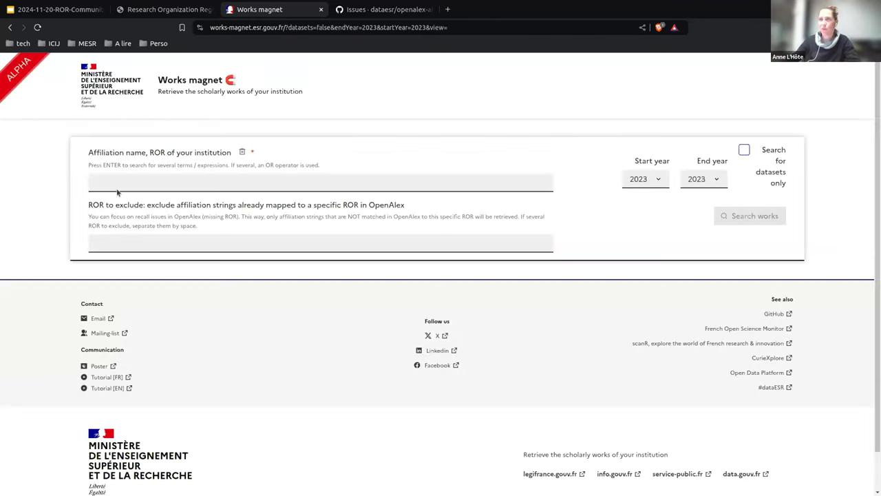
{"action": "left_click", "coordinate": [118, 190]}
{"action": "type", "text": "essec"}
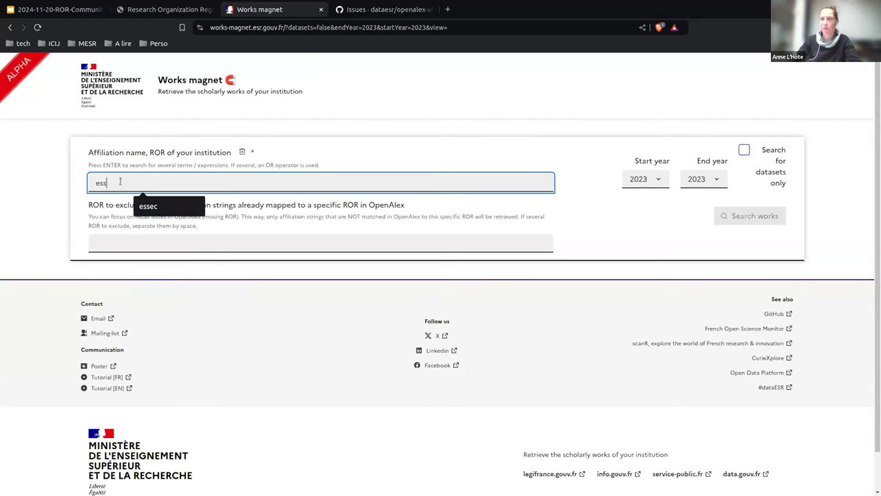
{"action": "key", "text": "Return"}
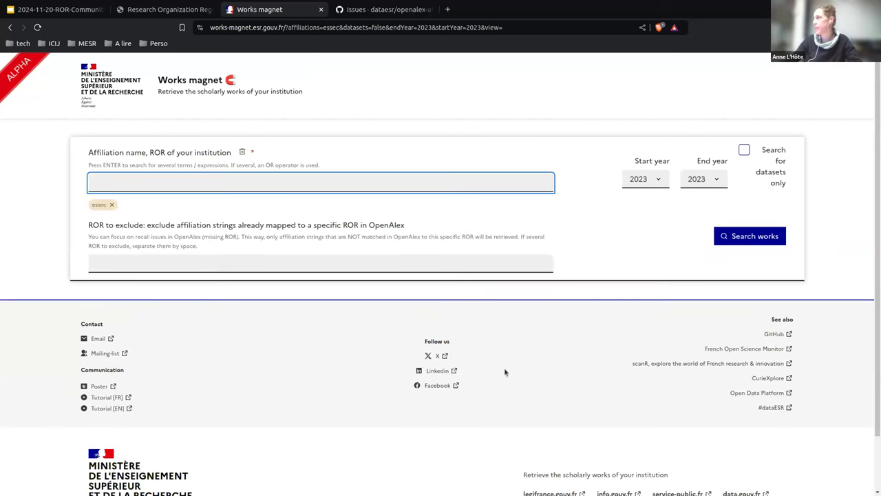
{"action": "left_click", "coordinate": [756, 237]}
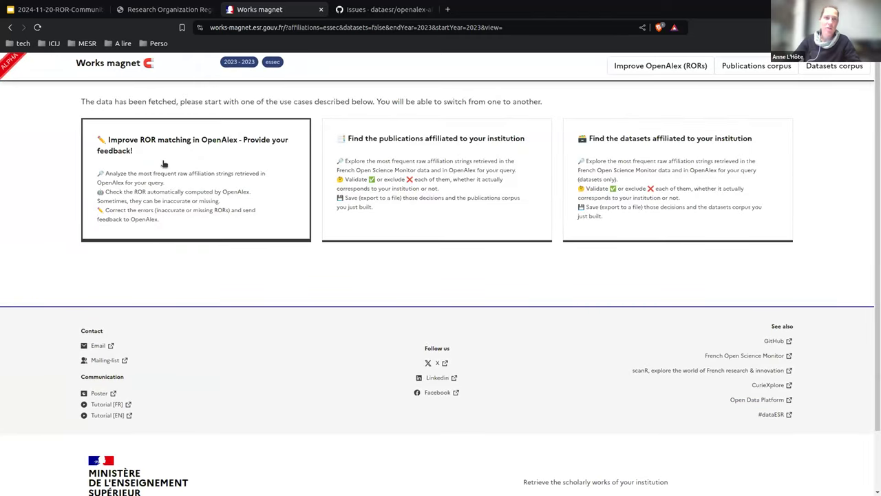
Step: Open the use case for improving ROR matching in OpenAlex and review the RORs computed for the raw affiliations
{"action": "left_click", "coordinate": [163, 163]}
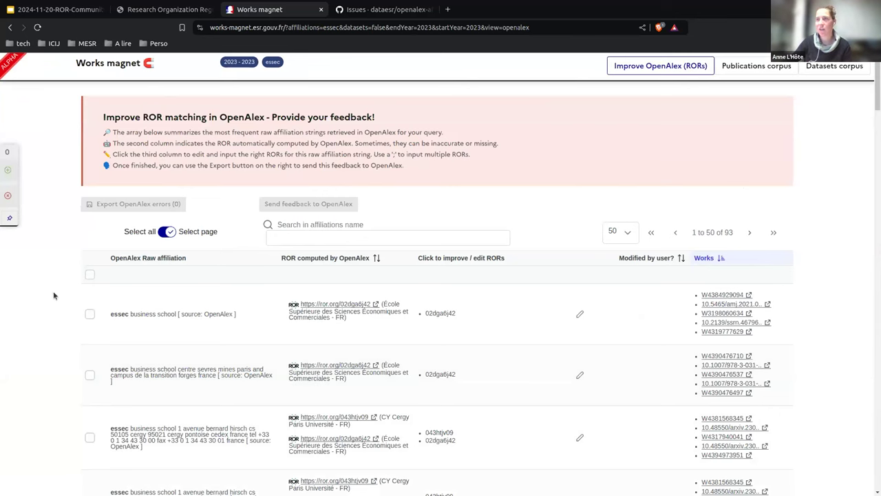
{"action": "scroll", "coordinate": [60, 303], "scroll_direction": "down", "scroll_amount": 1}
{"action": "scroll", "coordinate": [60, 303], "scroll_direction": "down", "scroll_amount": 1}
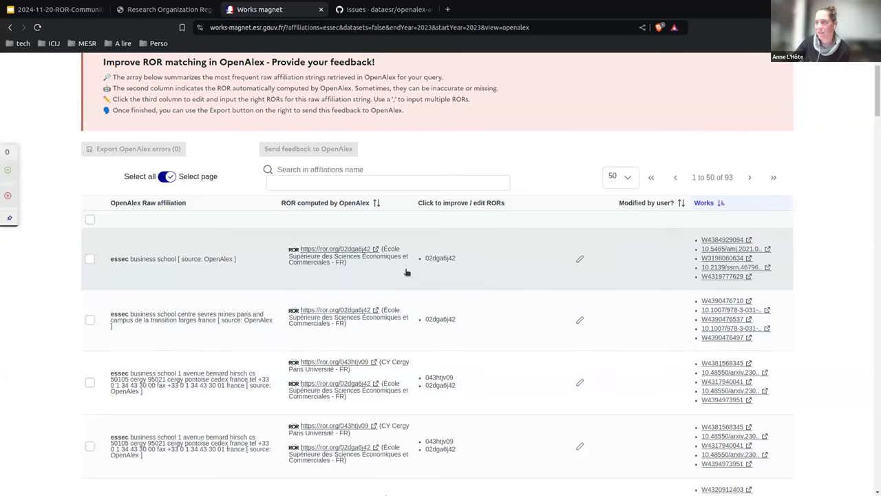
{"action": "scroll", "coordinate": [407, 277], "scroll_direction": "down", "scroll_amount": 1}
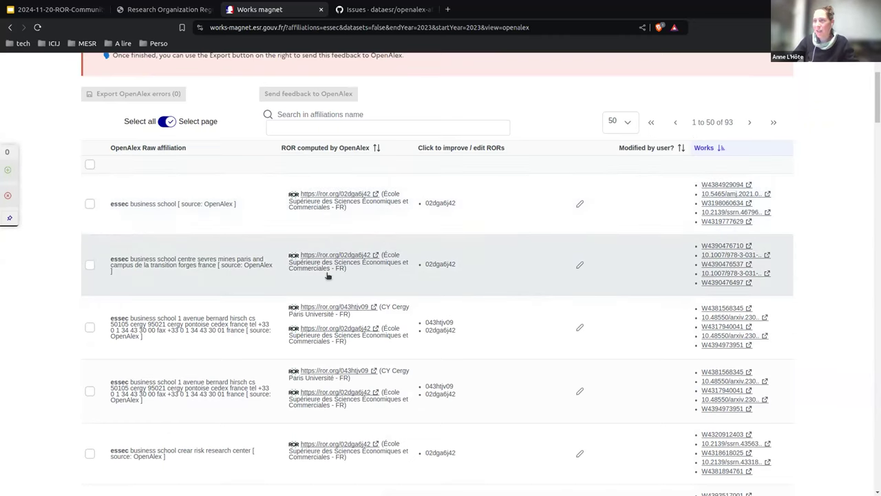
{"action": "scroll", "coordinate": [299, 222], "scroll_direction": "down", "scroll_amount": 1}
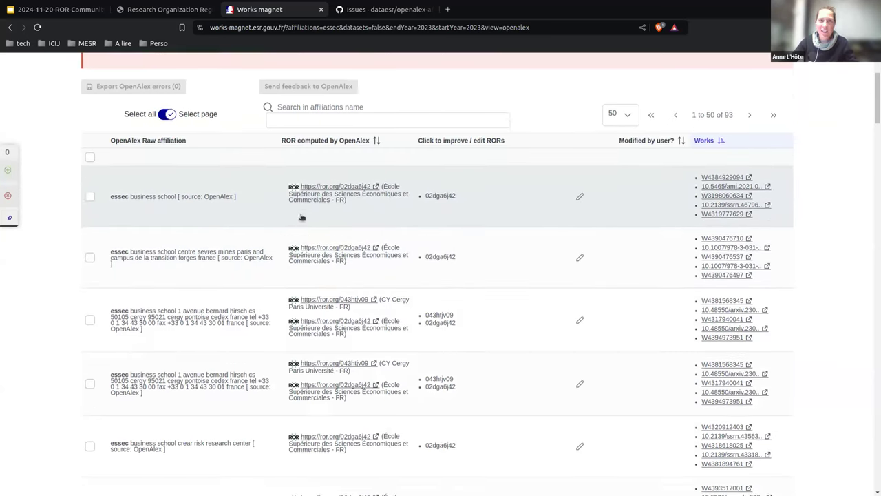
{"action": "scroll", "coordinate": [301, 216], "scroll_direction": "down", "scroll_amount": 1}
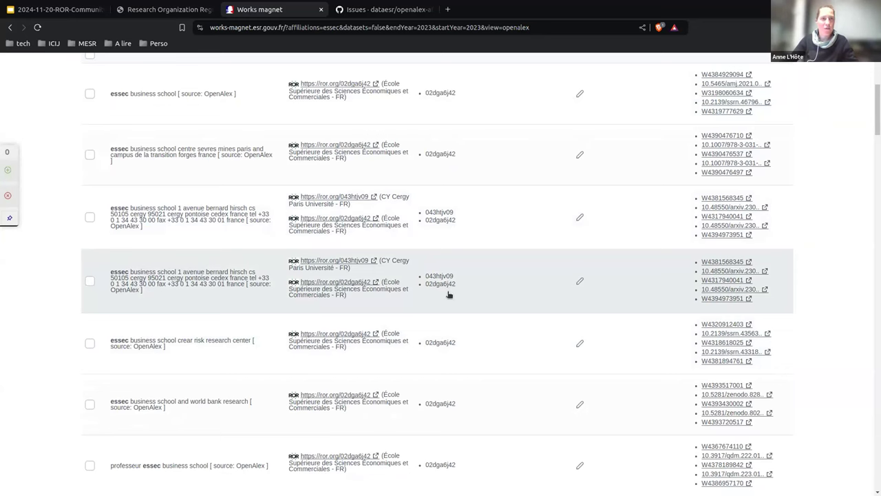
Step: Filter the raw affiliations by the name douala
{"action": "scroll", "coordinate": [447, 295], "scroll_direction": "up", "scroll_amount": 4}
{"action": "left_click", "coordinate": [291, 237]}
{"action": "type", "text": "douala"}
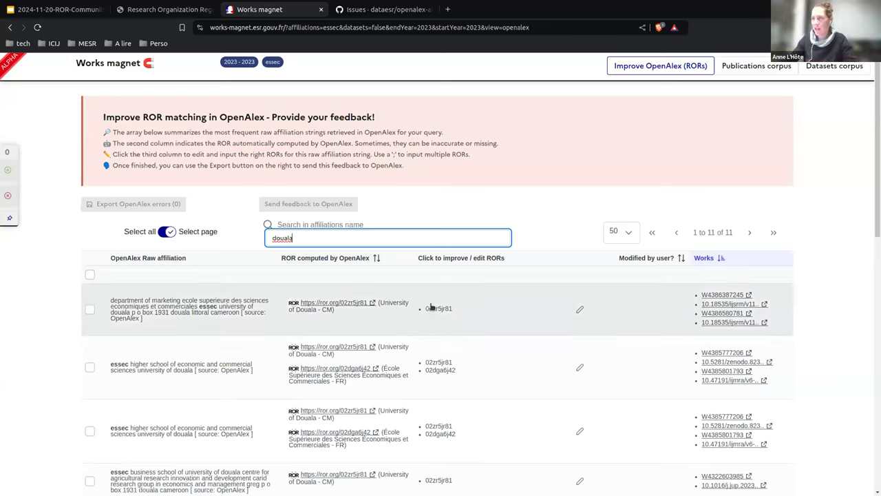
{"action": "left_click", "coordinate": [471, 378]}
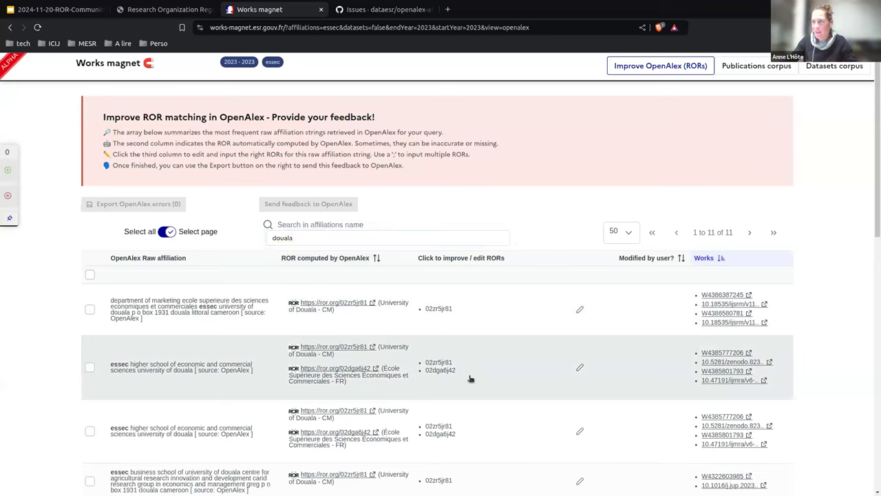
Step: Remove ROR 02dga6j42 from the first "essec higher school of economic and commercial sciences university of douala" affiliation, keeping only 02zr5jr81, and save the correction
{"action": "left_click", "coordinate": [424, 378]}
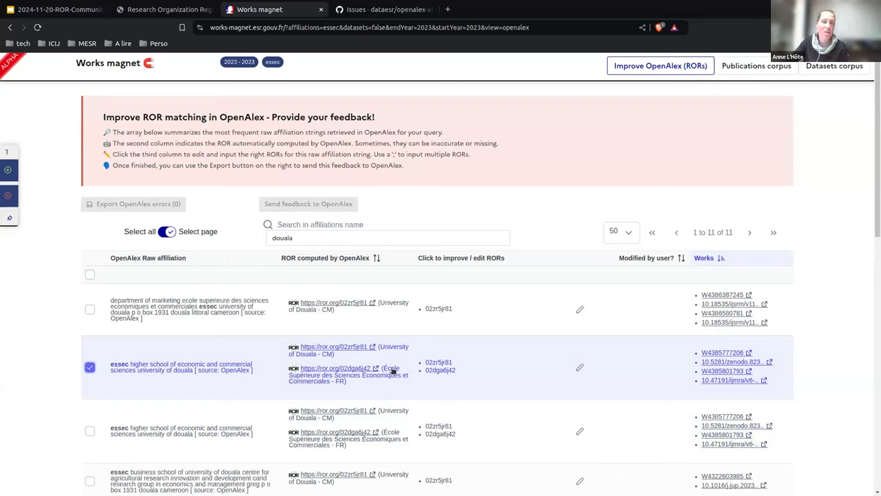
{"action": "left_click", "coordinate": [579, 370]}
{"action": "left_click", "coordinate": [496, 352]}
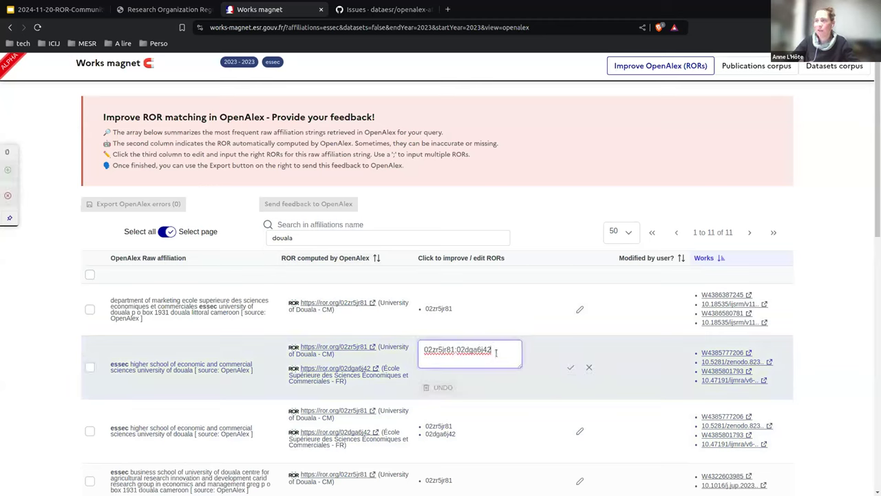
{"action": "key", "text": "ctrl+a"}
{"action": "key", "text": "End"}
{"action": "key", "text": "BackSpace"}
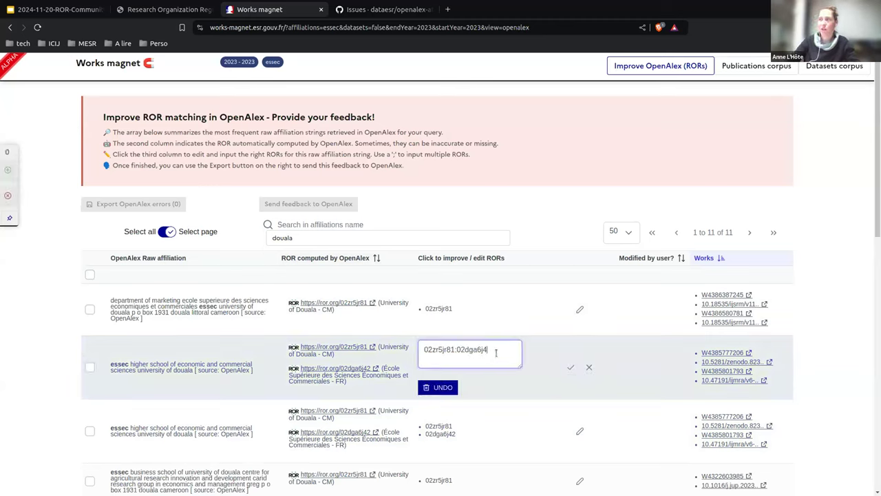
{"action": "key", "text": "BackSpace"}
{"action": "key", "text": "BackSpace"}
{"action": "key", "text": "BackSpace"}
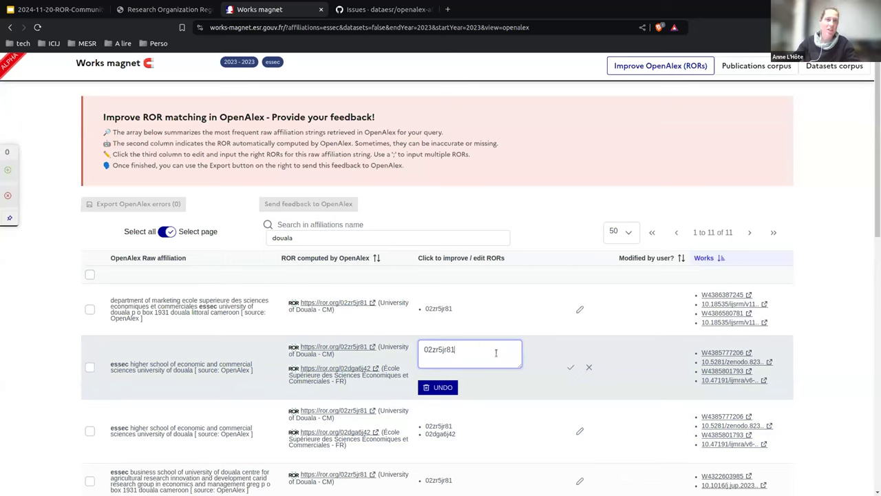
{"action": "left_click", "coordinate": [571, 369]}
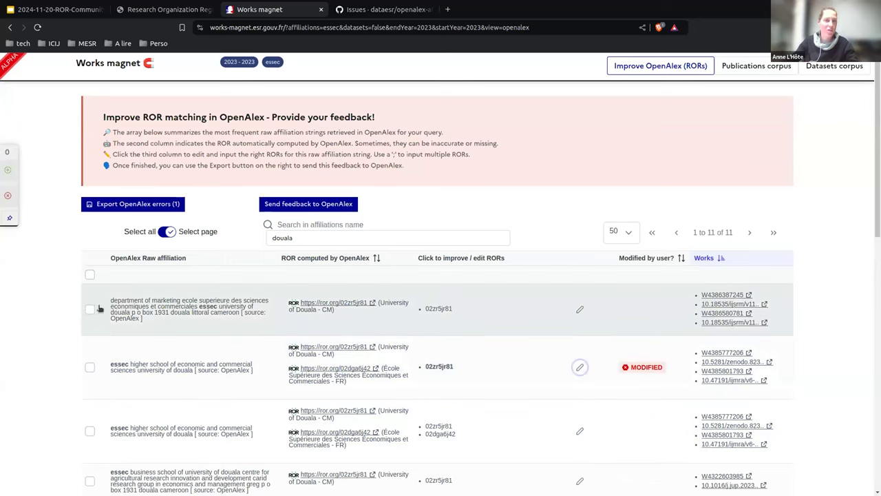
Step: Send the ROR correction as feedback to OpenAlex, giving the work contact e-mail address
{"action": "scroll", "coordinate": [101, 350], "scroll_direction": "down", "scroll_amount": 1}
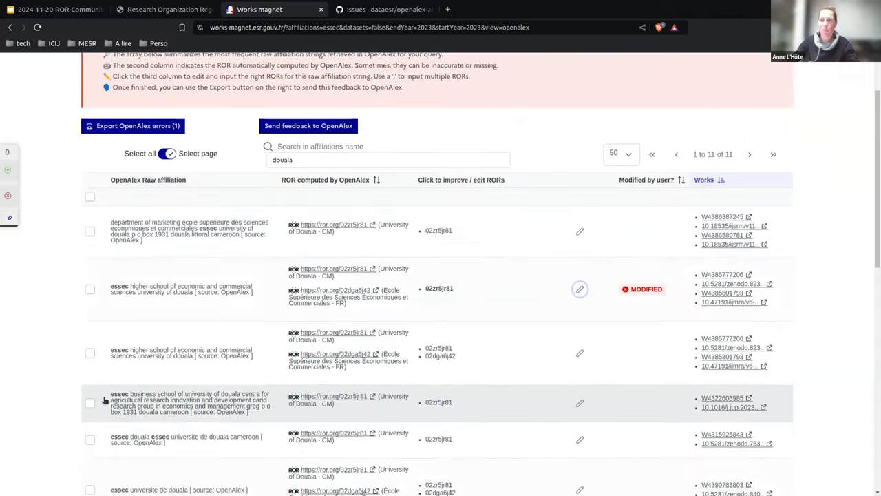
{"action": "scroll", "coordinate": [104, 399], "scroll_direction": "down", "scroll_amount": 2}
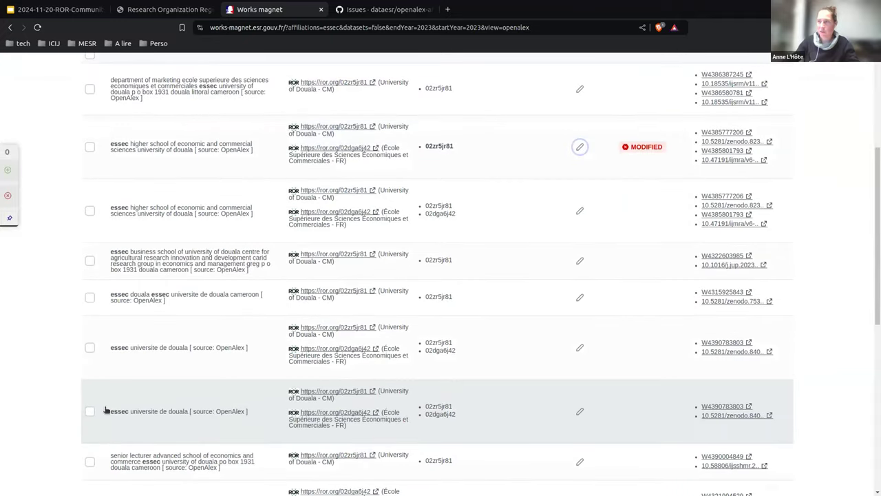
{"action": "scroll", "coordinate": [138, 403], "scroll_direction": "up", "scroll_amount": 3}
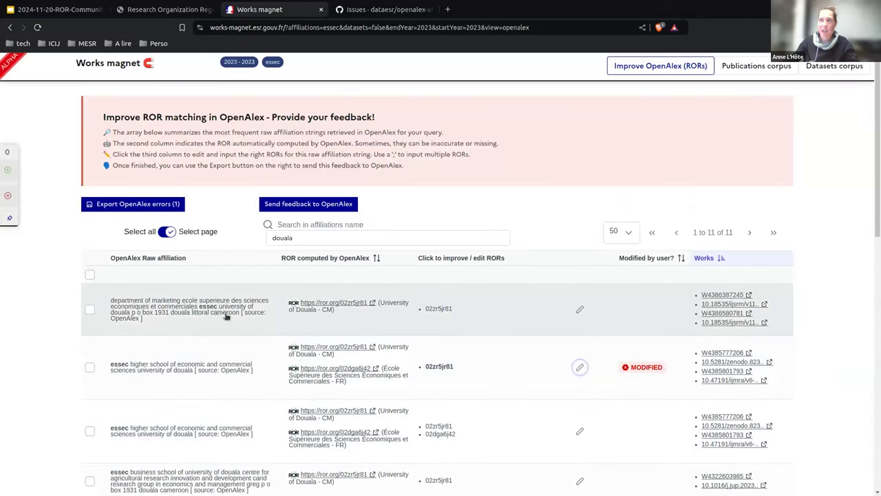
{"action": "left_click", "coordinate": [333, 206]}
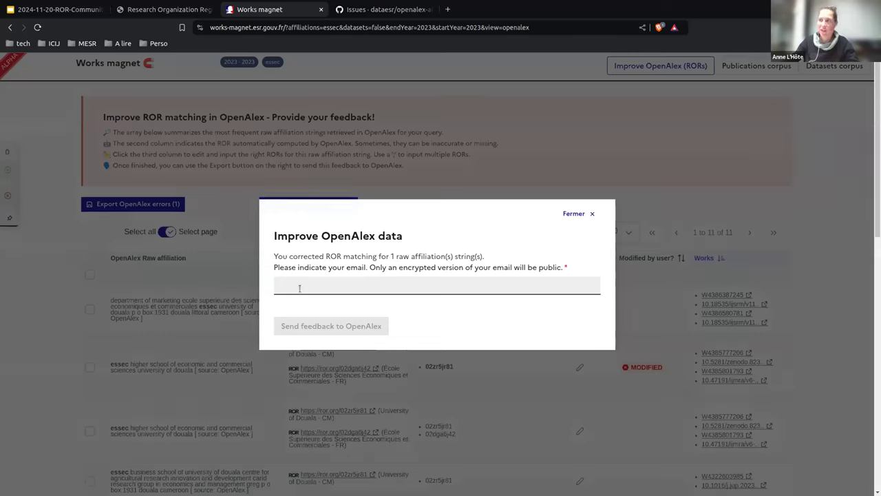
{"action": "left_click", "coordinate": [300, 288]}
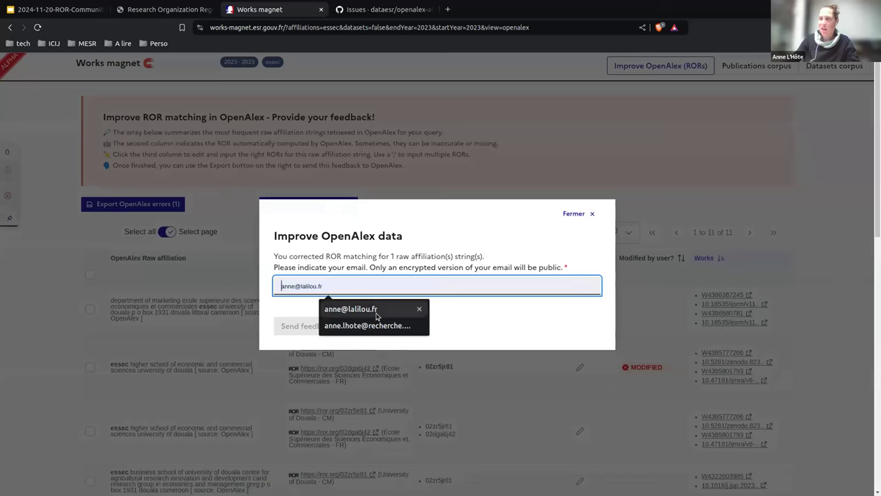
{"action": "left_click", "coordinate": [372, 326]}
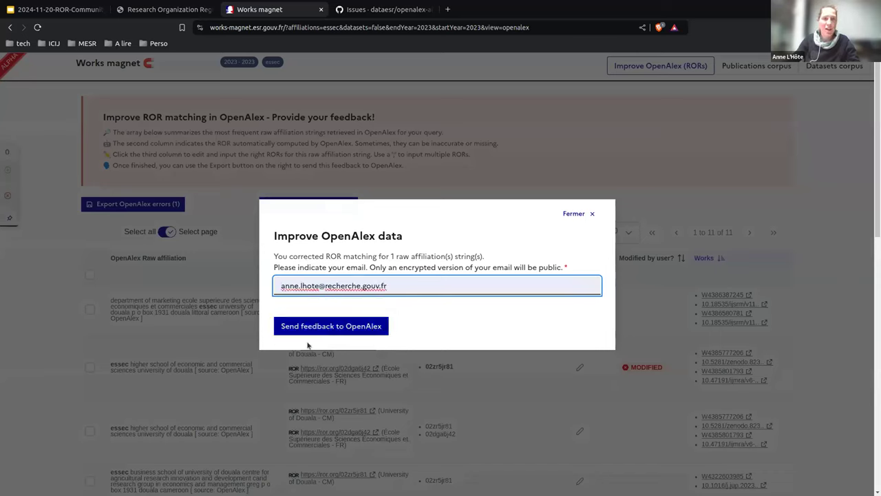
{"action": "left_click", "coordinate": [349, 329]}
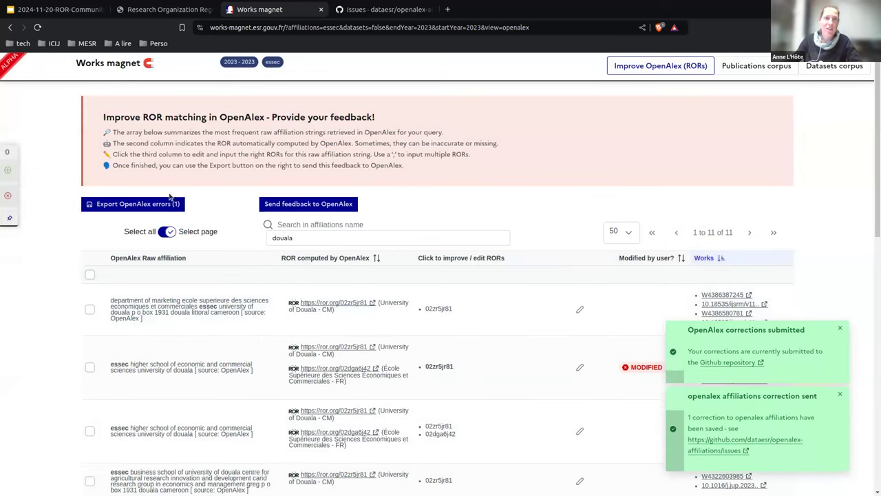
Step: Switch to the openalex-affiliations issues on GitHub, reload the list and open the new correction issue for ESSEC University of Douala
{"action": "left_click", "coordinate": [377, 13]}
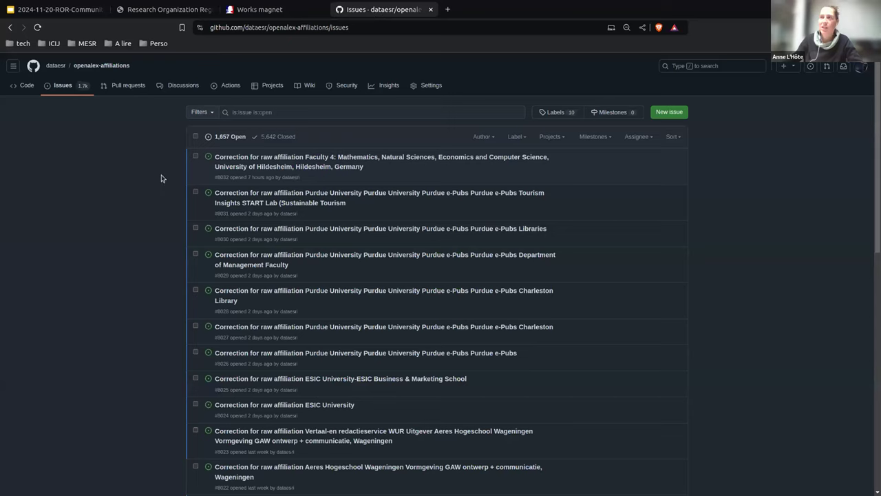
{"action": "left_click", "coordinate": [354, 32]}
{"action": "key", "text": "Return"}
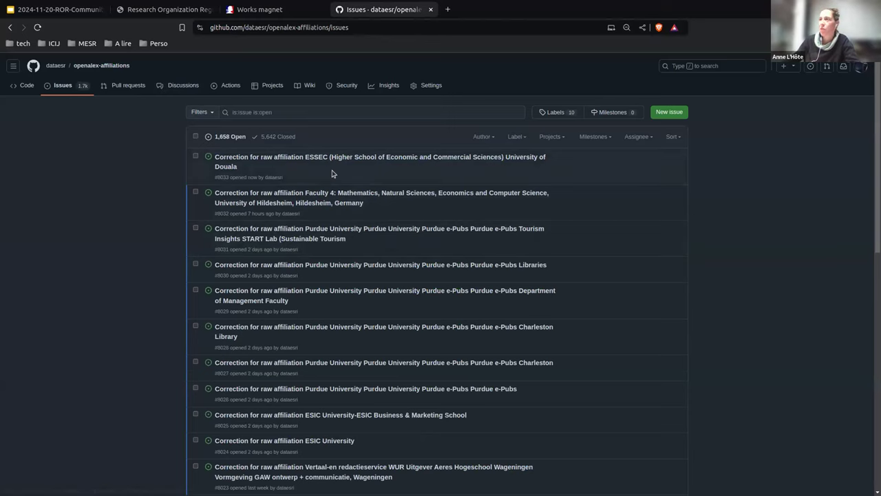
{"action": "left_click", "coordinate": [354, 158]}
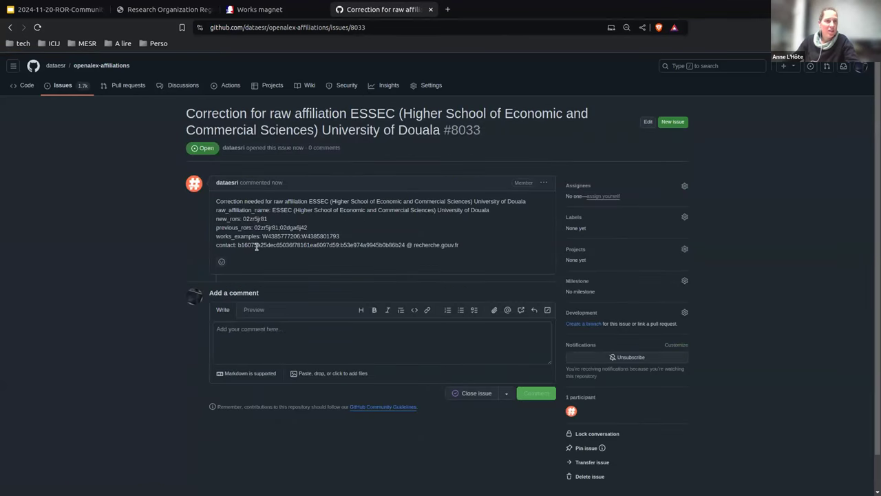
Step: Examine the correction issue's description, highlighting the raw affiliation name, the new RORs and the previous RORs
{"action": "left_click_drag", "start_coordinate": [215, 204], "coordinate": [475, 248]}
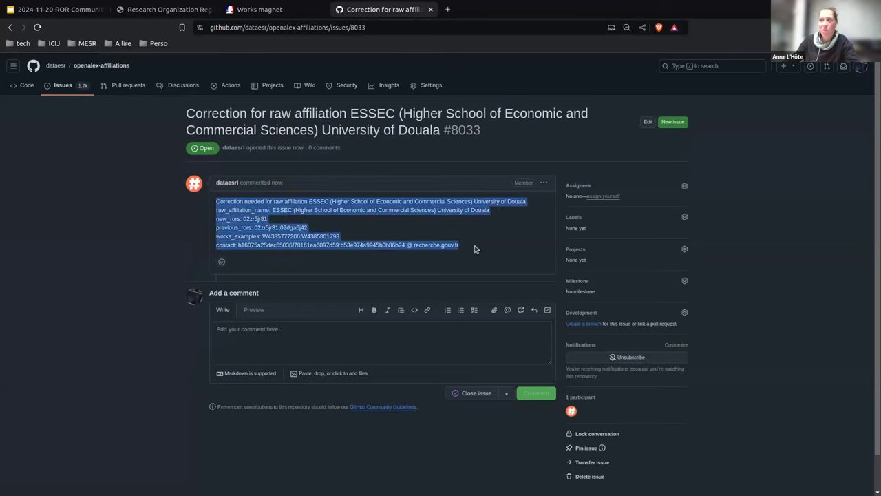
{"action": "left_click", "coordinate": [251, 210]}
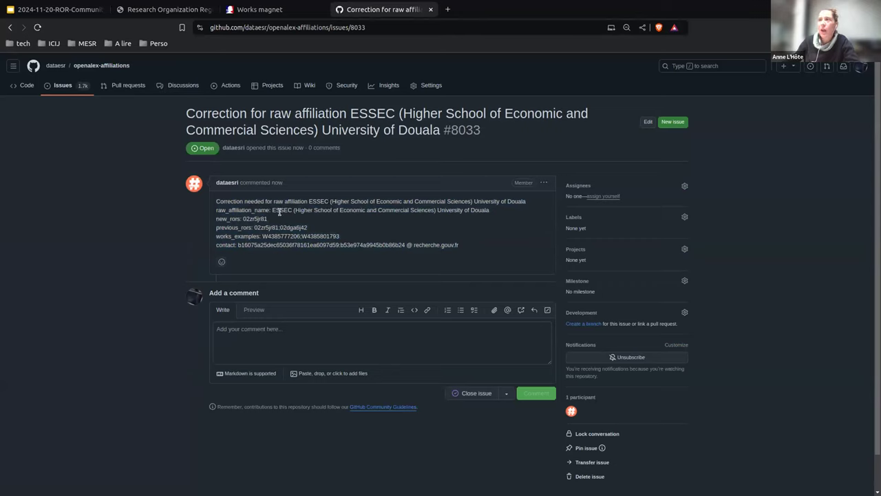
{"action": "left_click_drag", "start_coordinate": [274, 212], "coordinate": [499, 219]}
{"action": "left_click", "coordinate": [499, 219]}
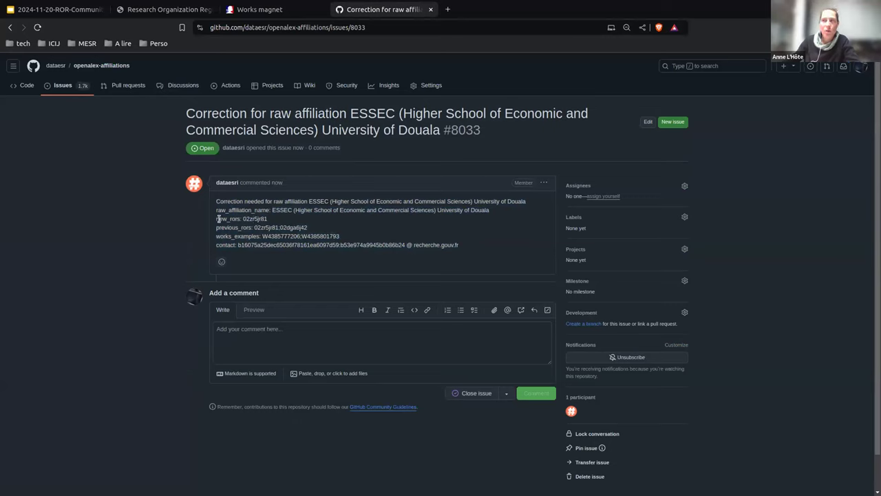
{"action": "left_click_drag", "start_coordinate": [218, 219], "coordinate": [276, 220]}
{"action": "left_click_drag", "start_coordinate": [222, 227], "coordinate": [307, 228]}
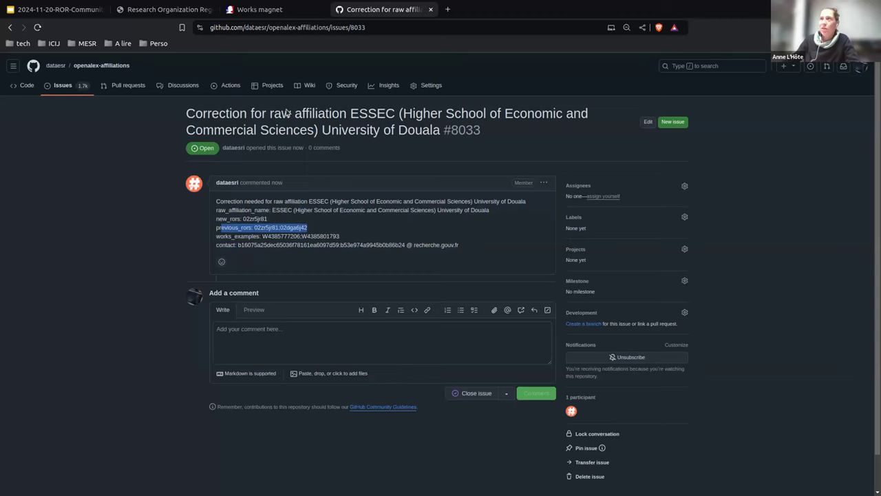
Step: Switch to the 2024-11-20-ROR-Community-Call-Slides presentation, start the slideshow from slide 30 and advance to the Corrections slide
{"action": "left_click", "coordinate": [72, 12]}
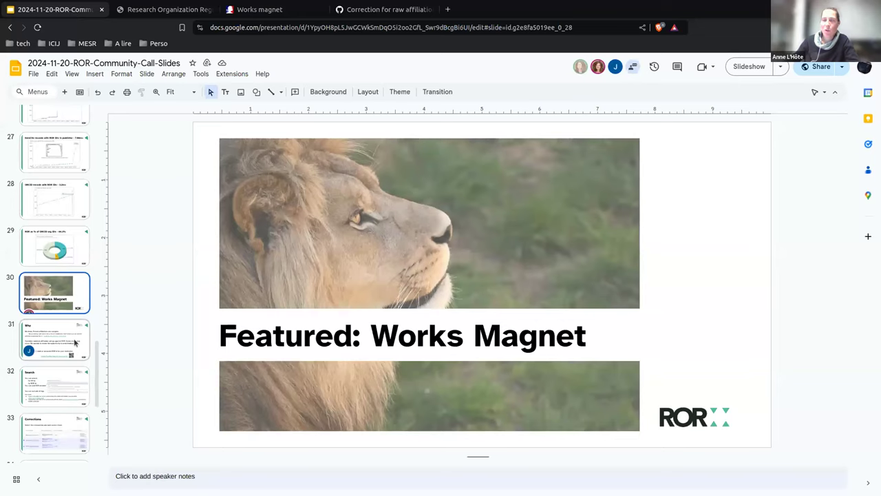
{"action": "scroll", "coordinate": [75, 342], "scroll_direction": "down", "scroll_amount": 2}
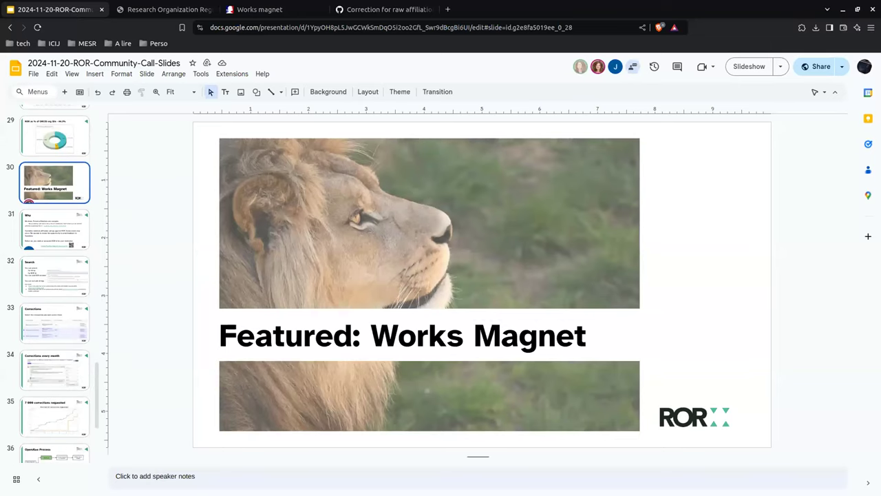
{"action": "left_click", "coordinate": [737, 67]}
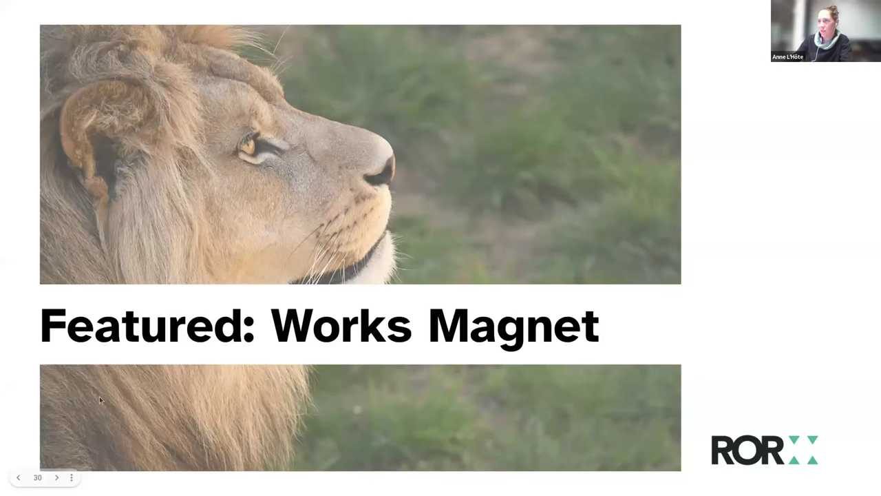
{"action": "key", "text": "Right"}
{"action": "key", "text": "Right"}
{"action": "key", "text": "Right"}
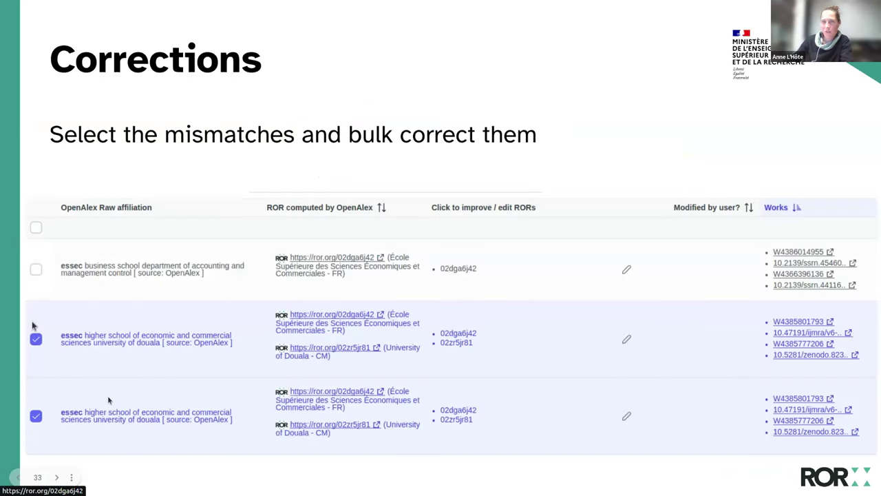